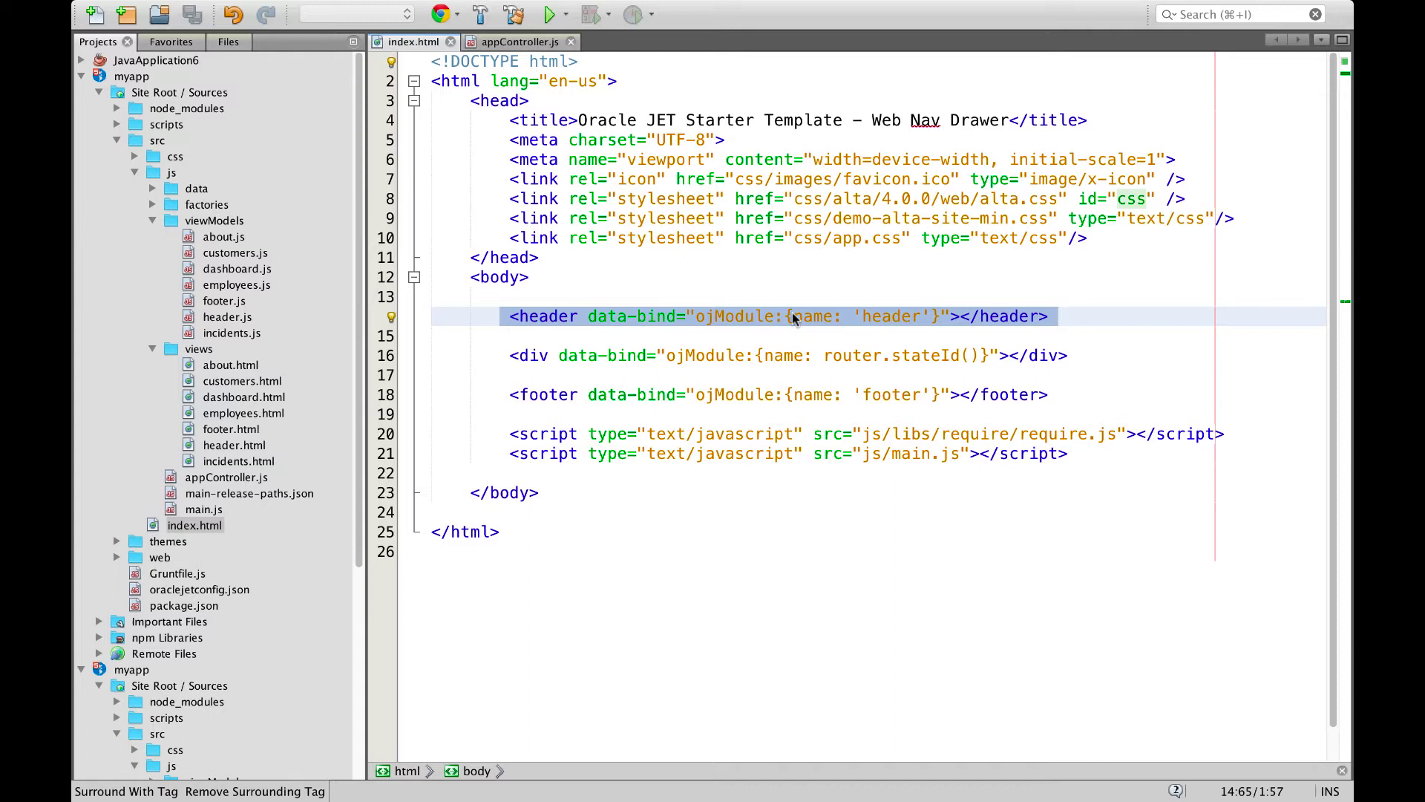
- Highlight the header ojModule binding and point out its header.js and header.html files
{"action": "left_click", "coordinate": [933, 316], "text": "shift"}
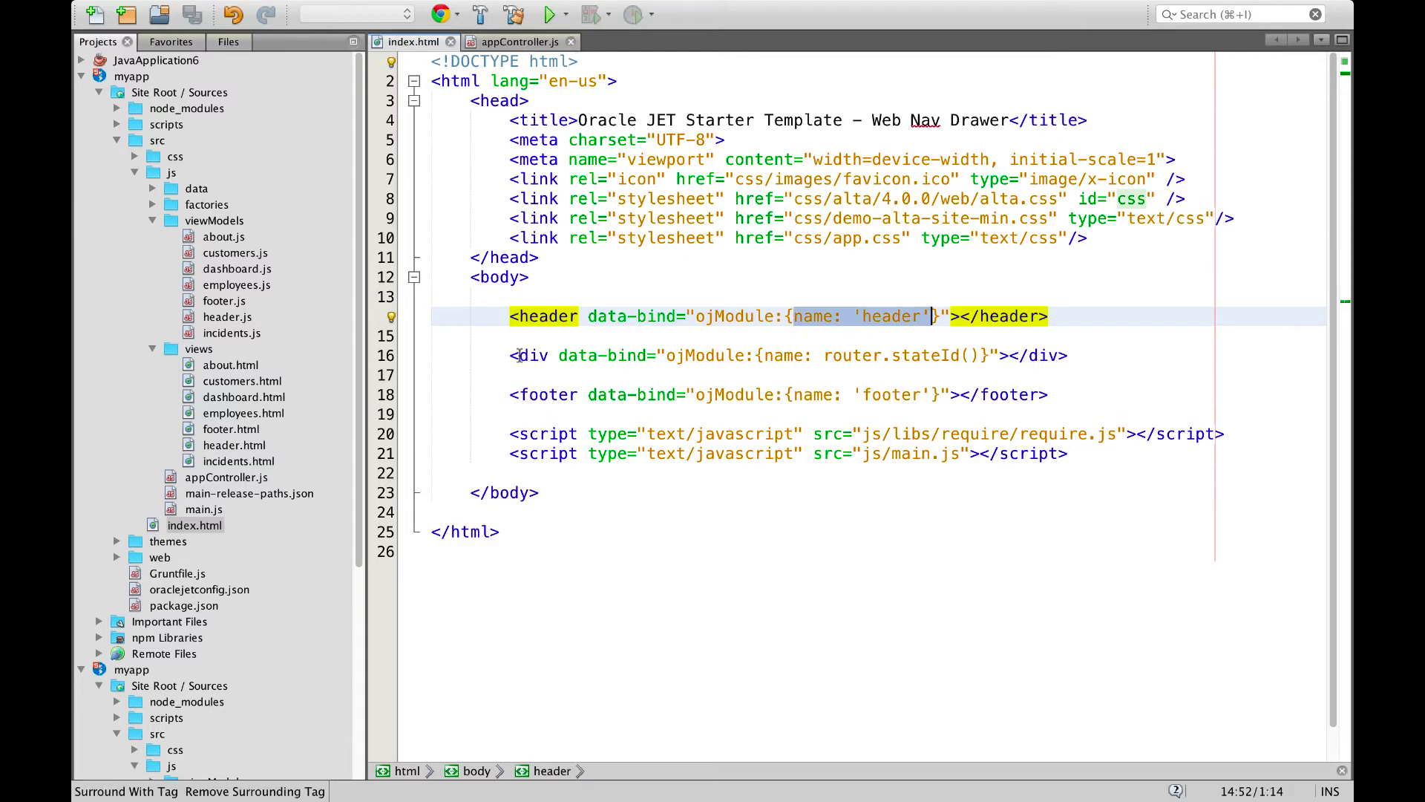
{"action": "left_click", "coordinate": [229, 318]}
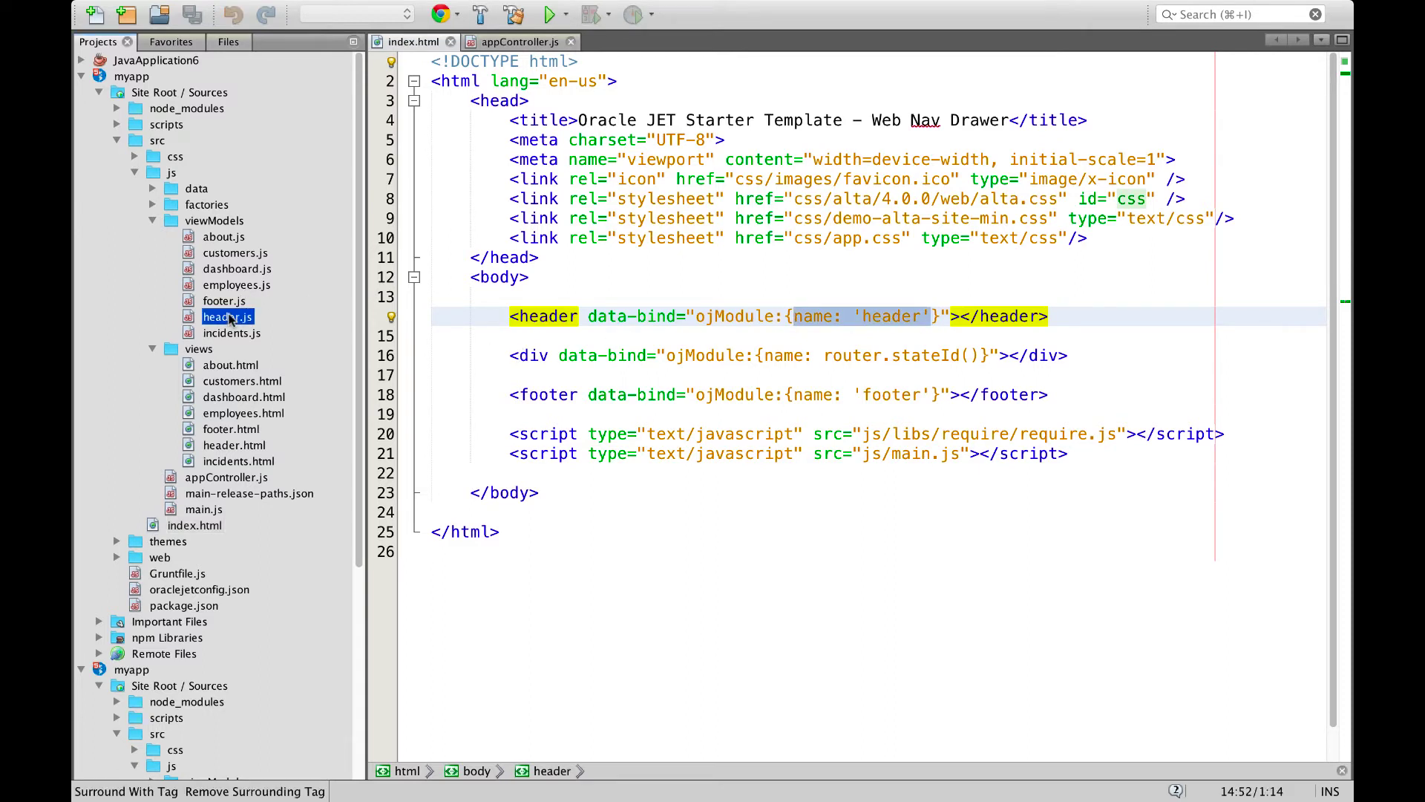
{"action": "left_click", "coordinate": [245, 446]}
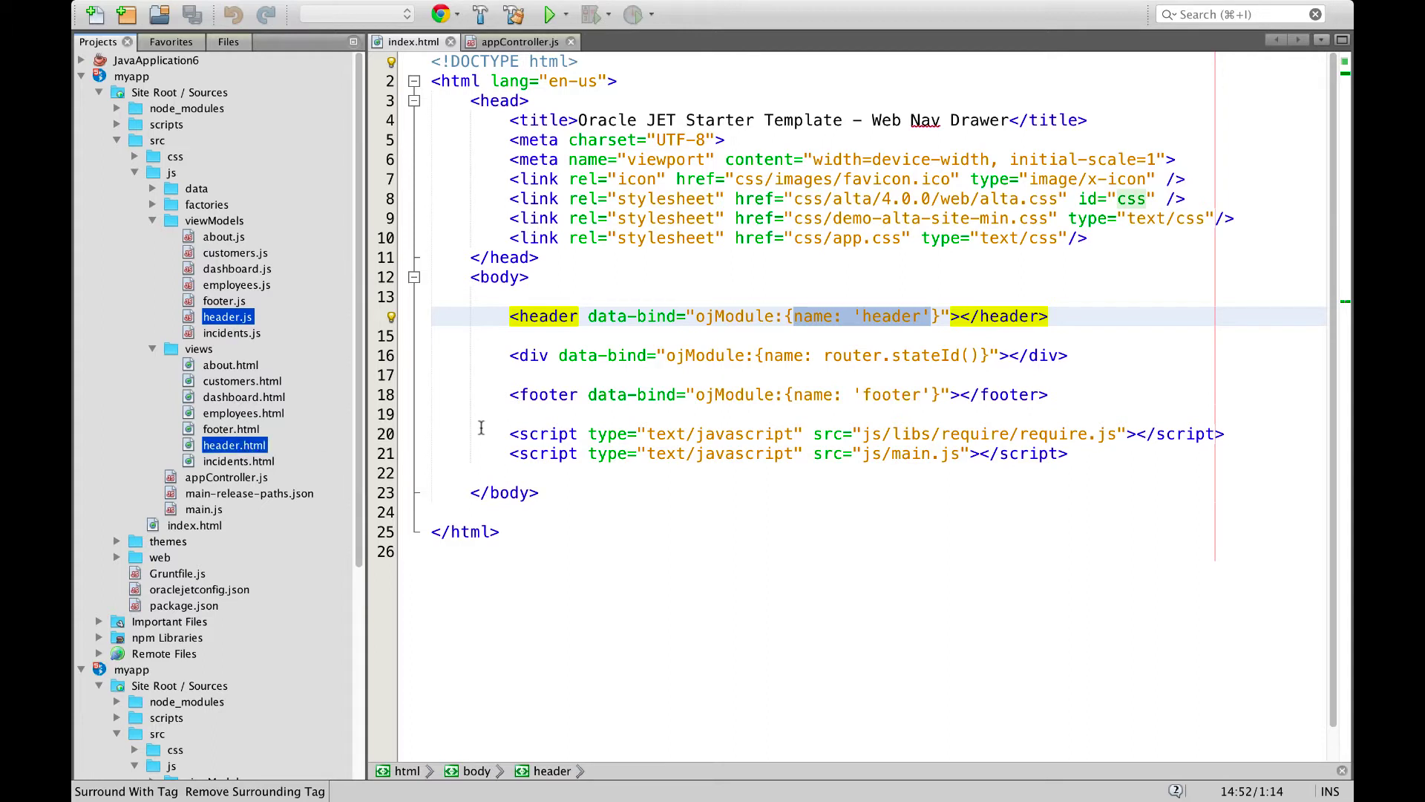
- Highlight the footer ojModule binding and point out its footer.js file
{"action": "left_click", "coordinate": [509, 394]}
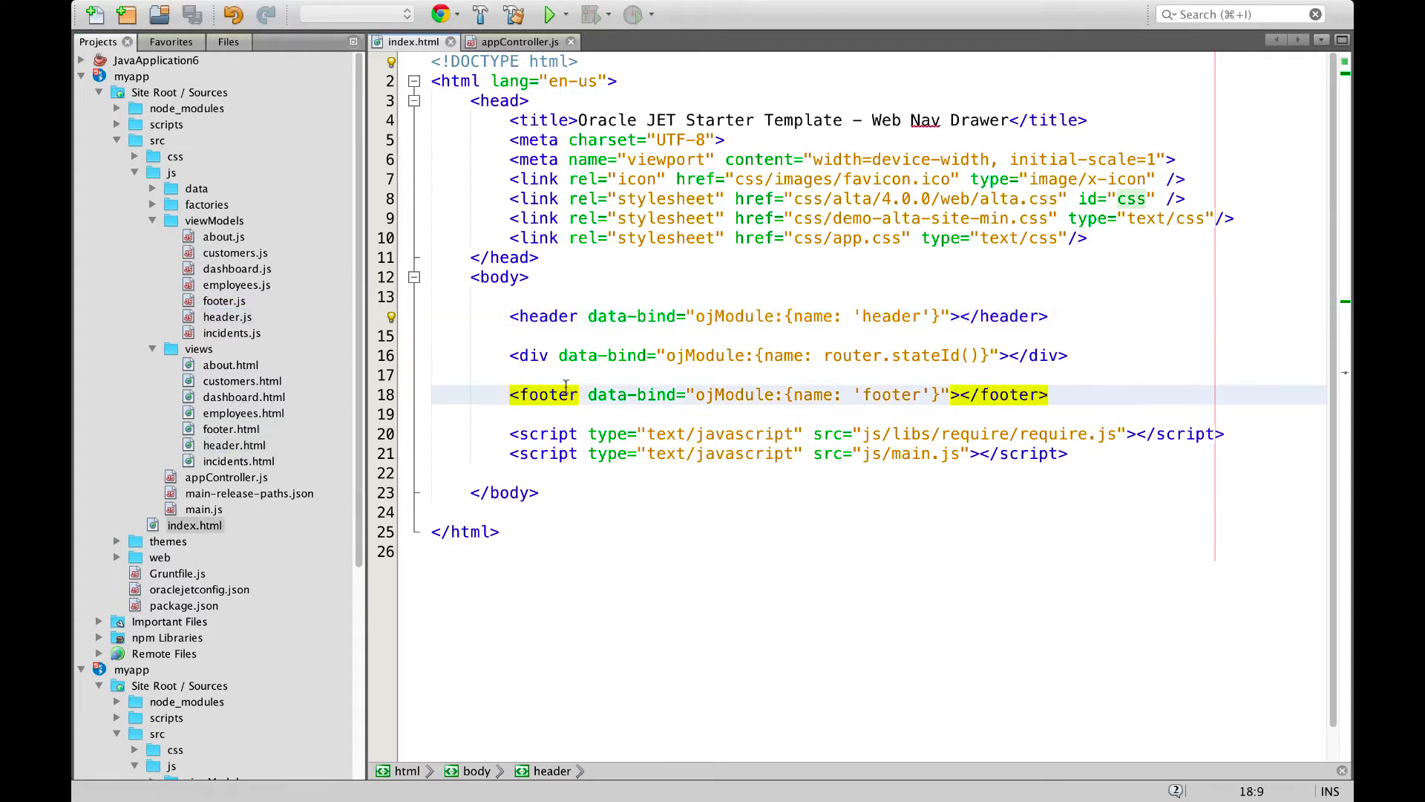
{"action": "left_click", "coordinate": [1050, 395], "text": "shift"}
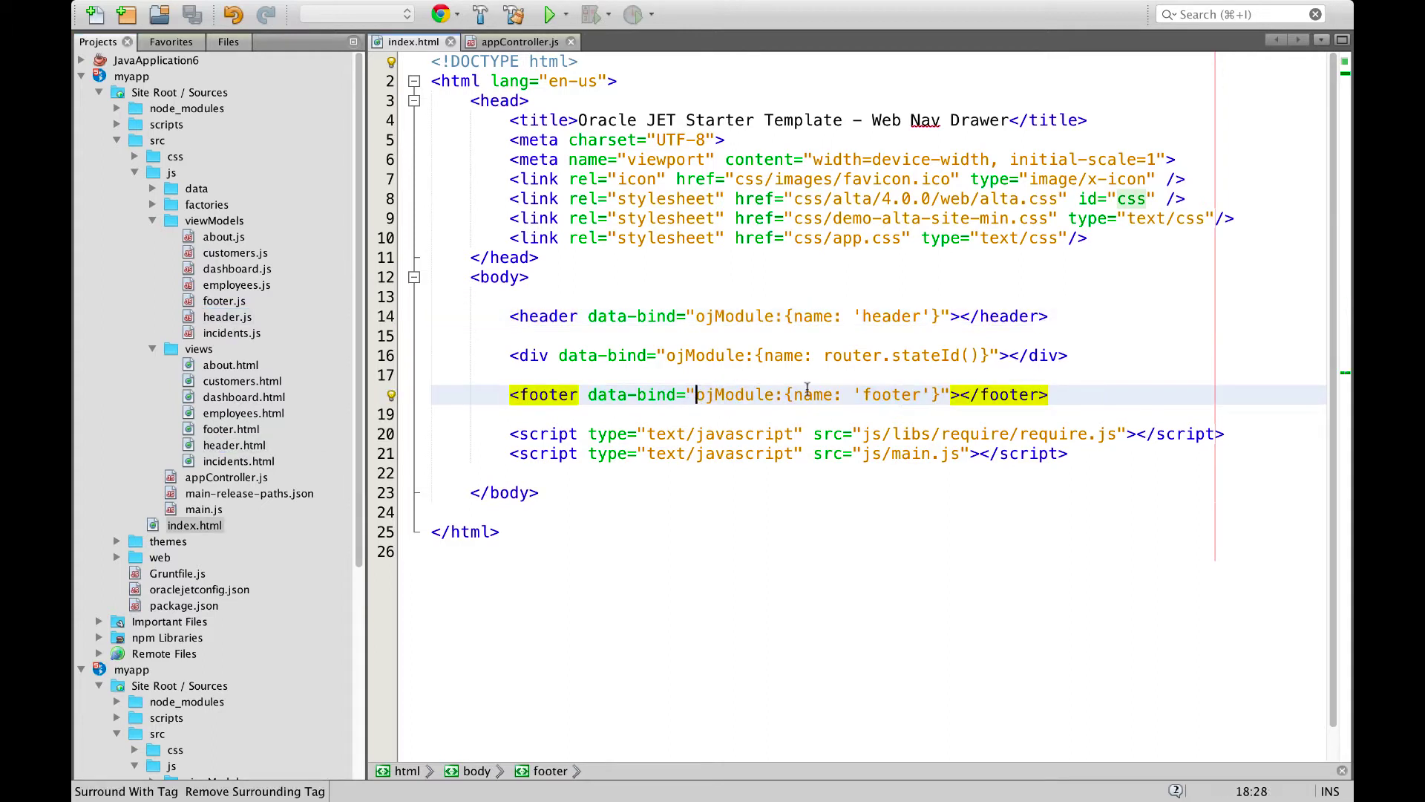
{"action": "left_click", "coordinate": [696, 394]}
{"action": "left_click", "coordinate": [946, 398], "text": "shift"}
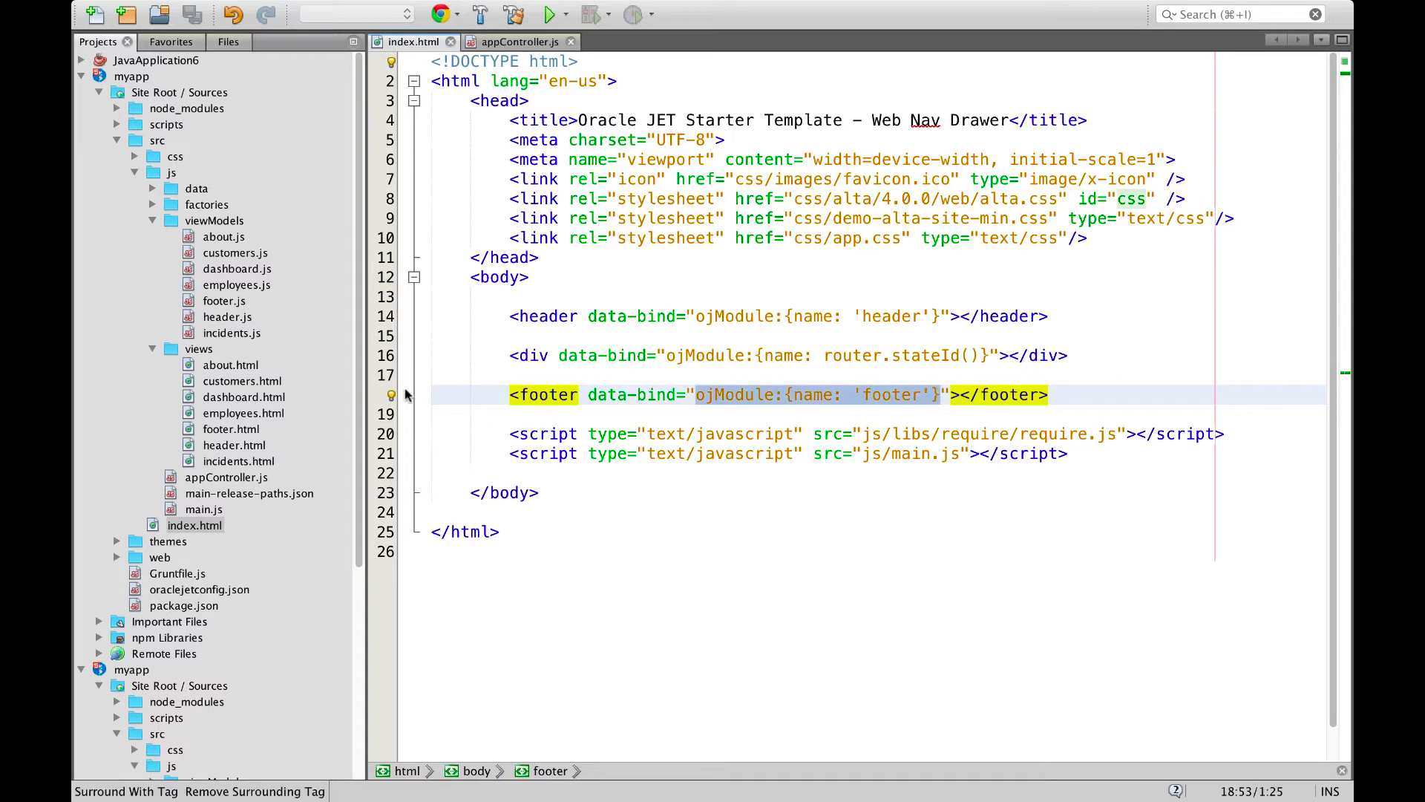
{"action": "left_click", "coordinate": [227, 300]}
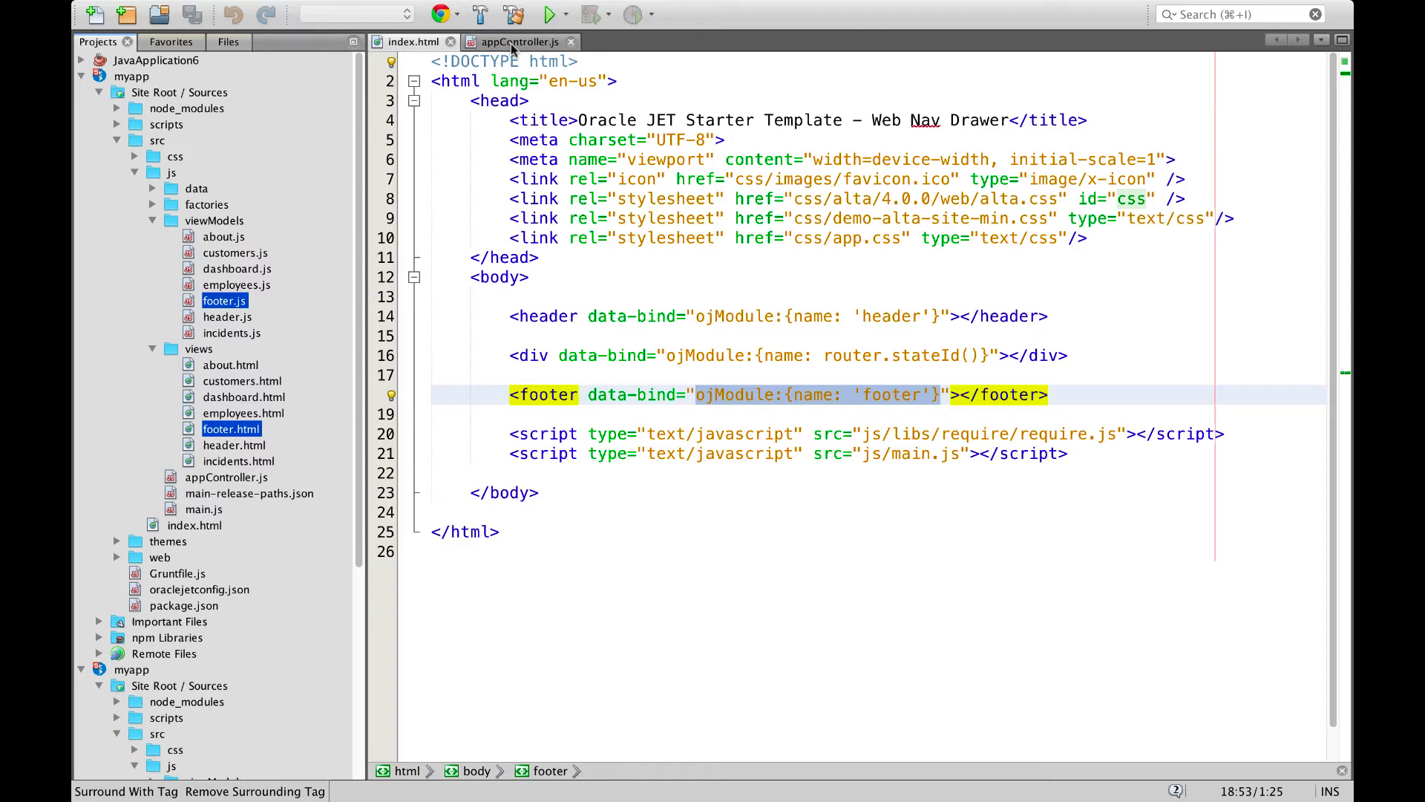
- Highlight the router setup code on lines 20–29 of appController.js
{"action": "left_click", "coordinate": [515, 43]}
{"action": "left_click", "coordinate": [501, 434]}
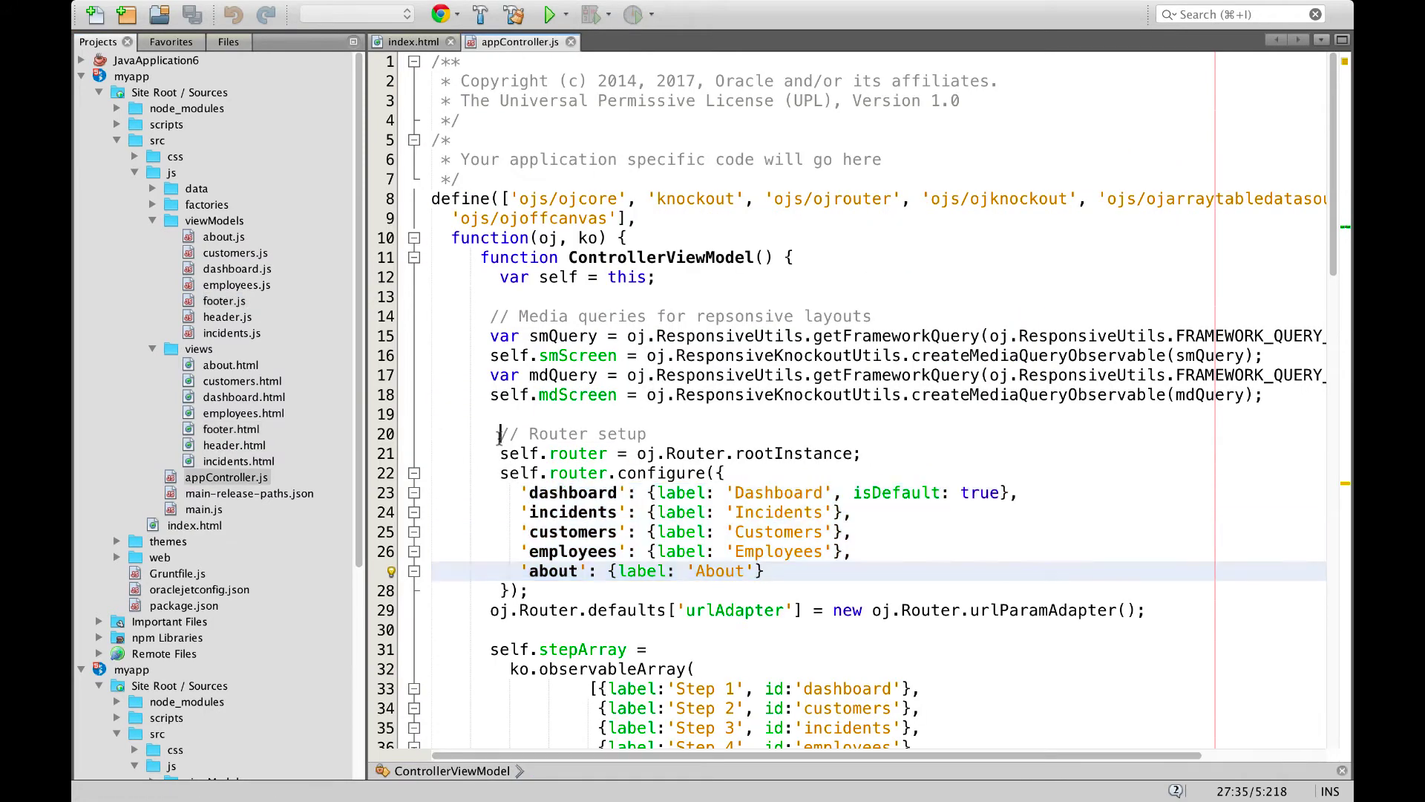
{"action": "left_click", "coordinate": [1149, 611], "text": "shift"}
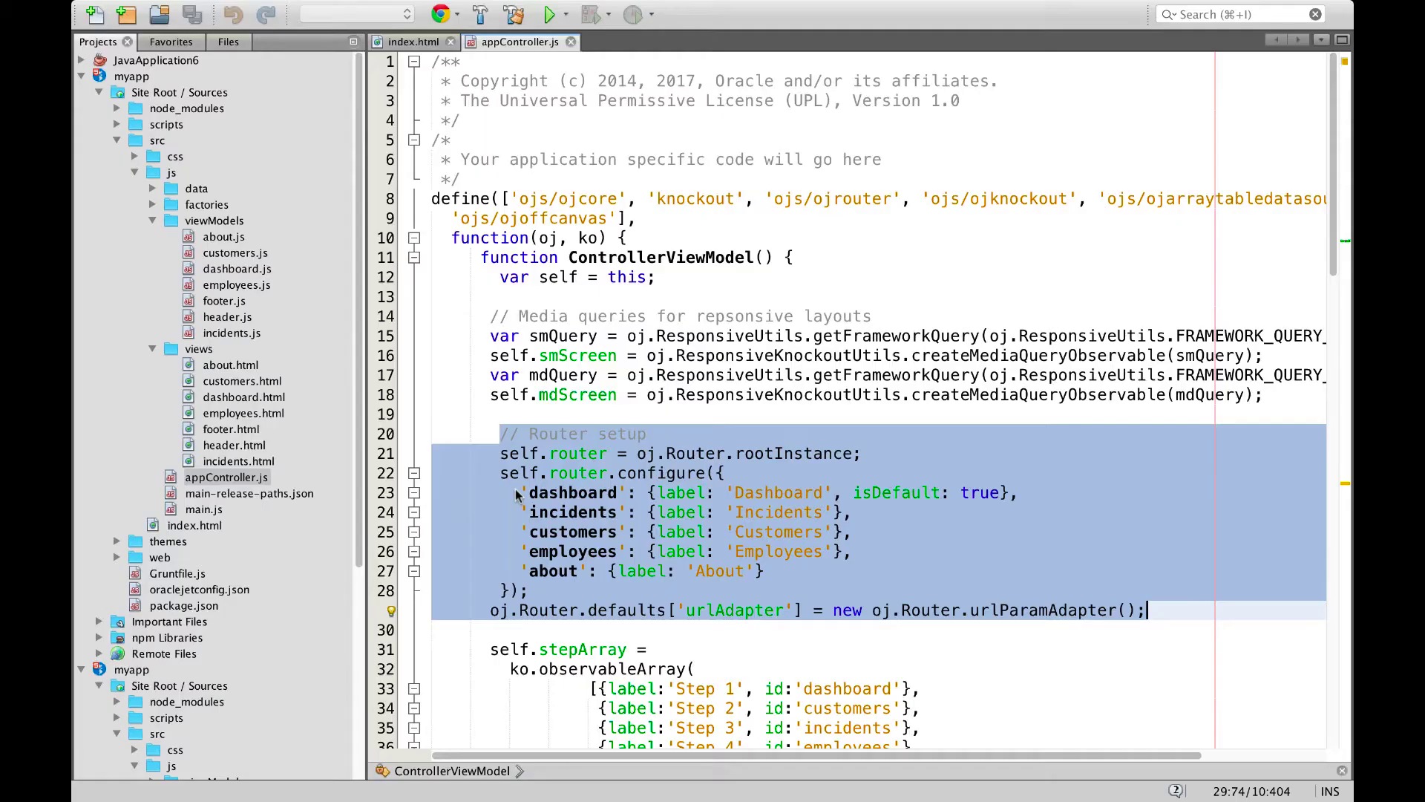
- Highlight router states on lines 23–27, then index.html's line-16 router.stateId div
{"action": "left_click", "coordinate": [520, 493]}
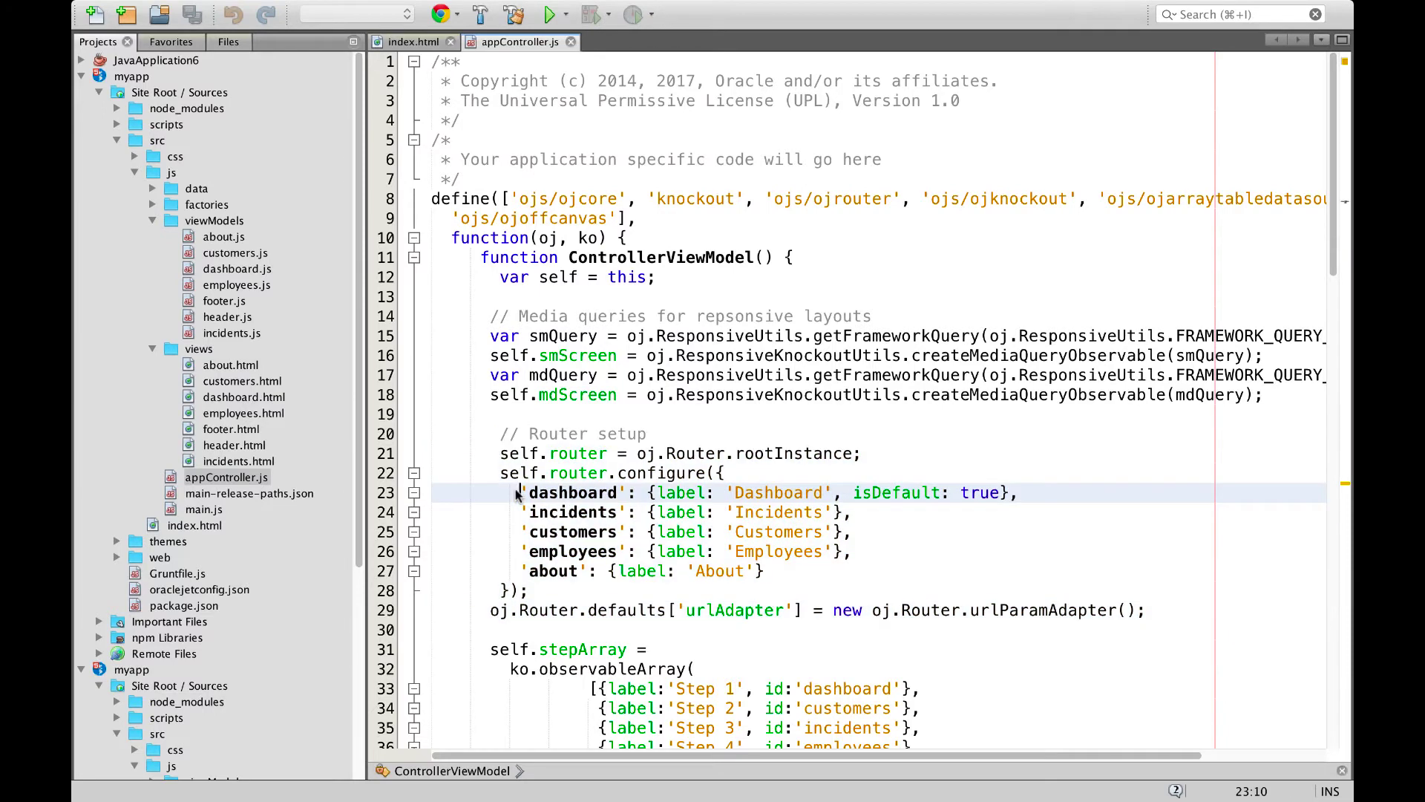
{"action": "left_click", "coordinate": [849, 573], "text": "shift"}
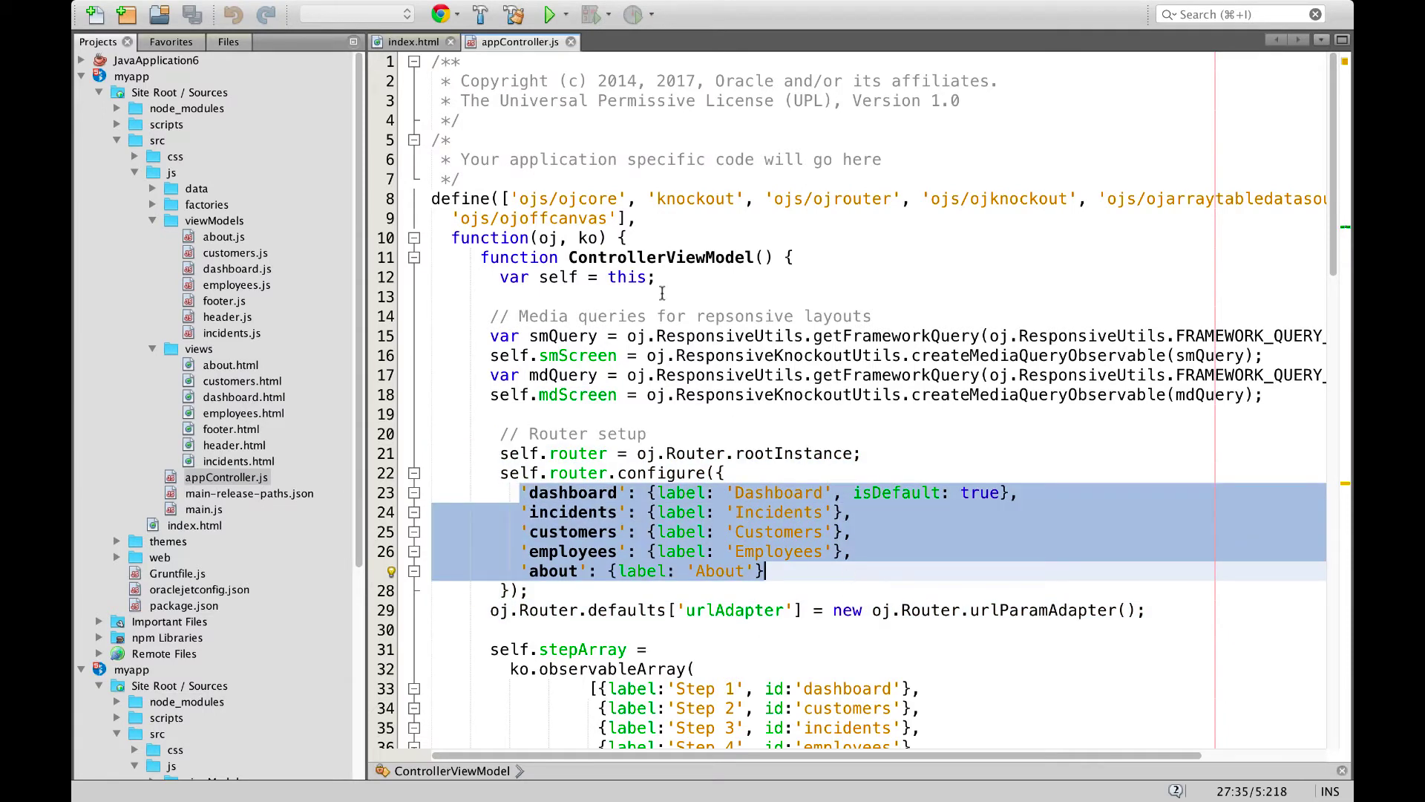
{"action": "left_click", "coordinate": [418, 43]}
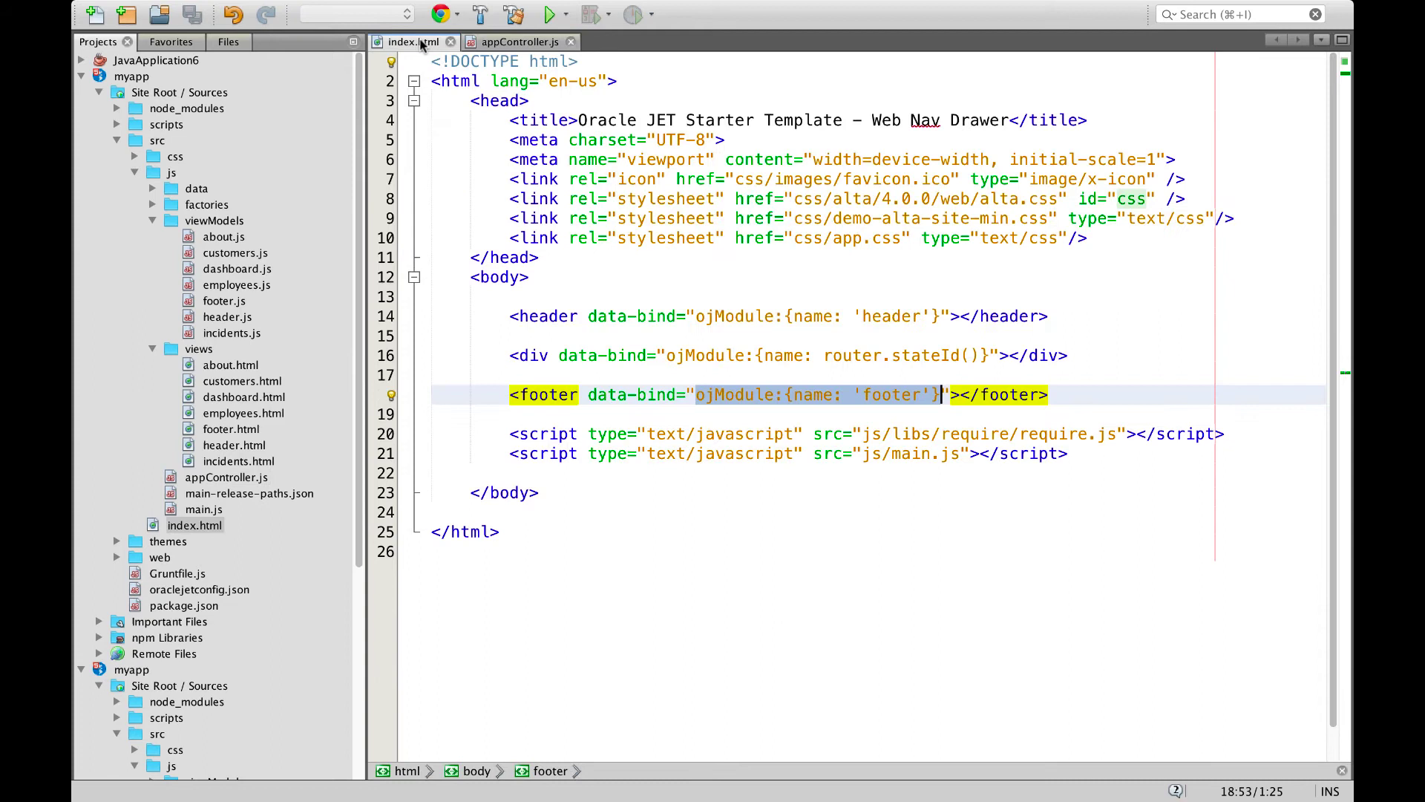
{"action": "left_click", "coordinate": [511, 355]}
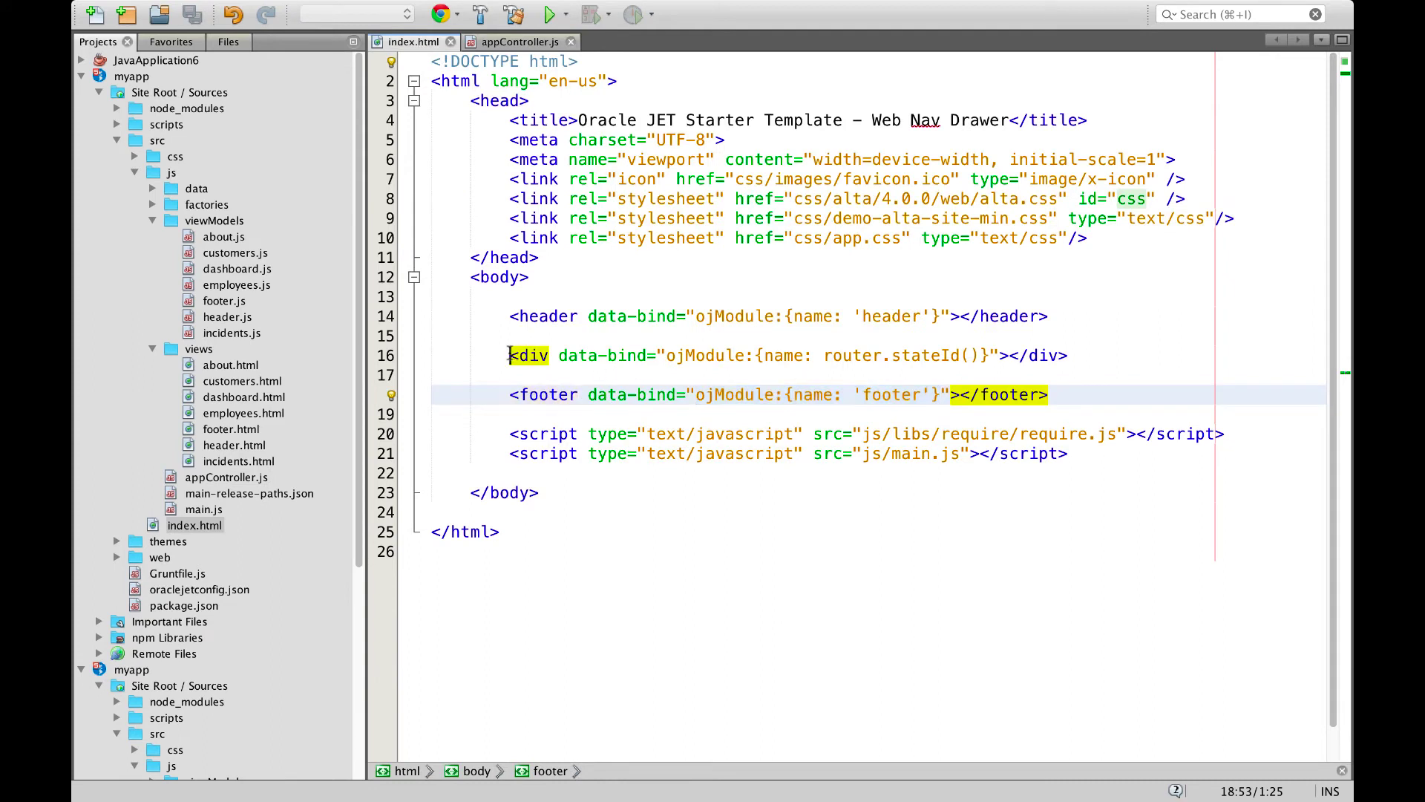
{"action": "left_click", "coordinate": [1069, 354], "text": "shift"}
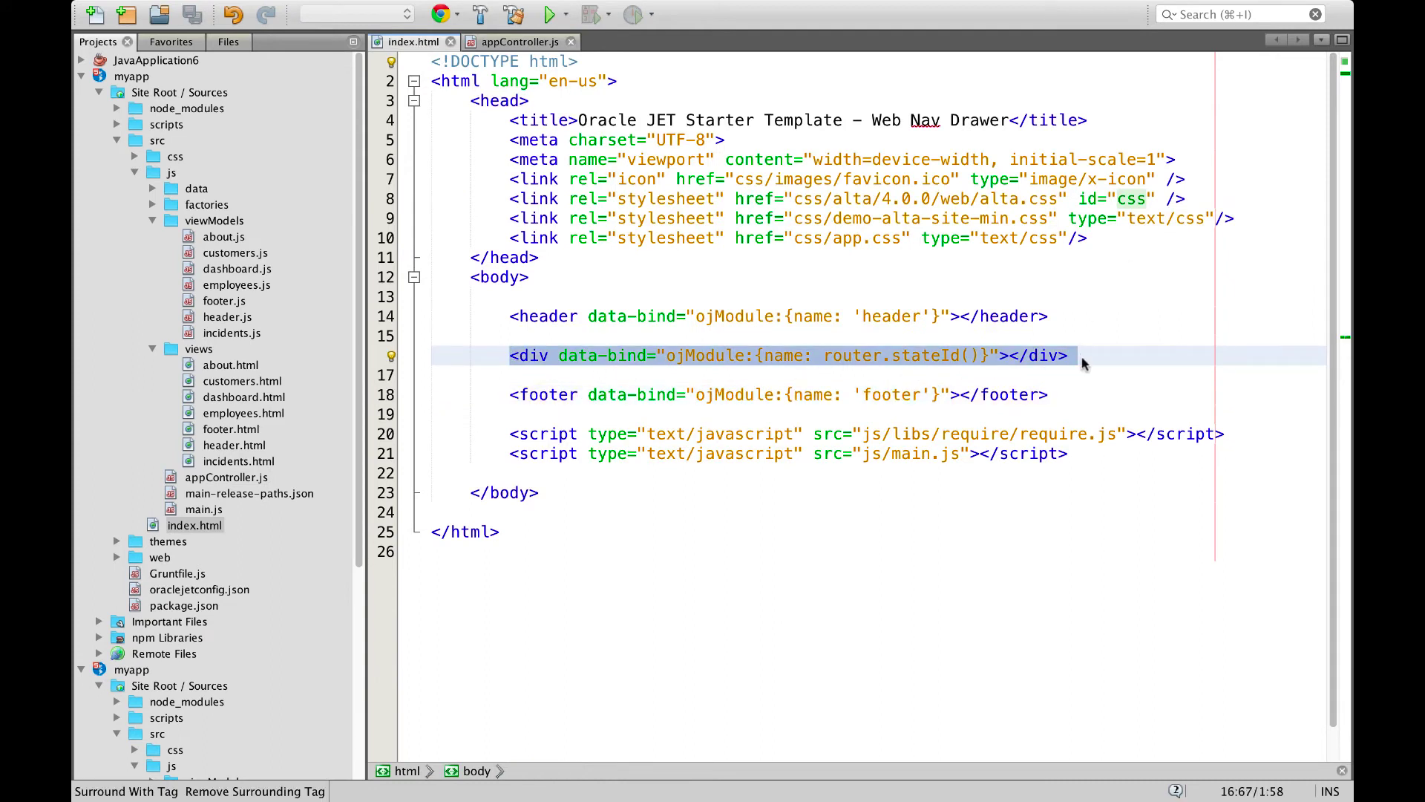
{"action": "left_click", "coordinate": [1081, 364]}
{"action": "left_click", "coordinate": [509, 356], "text": "shift"}
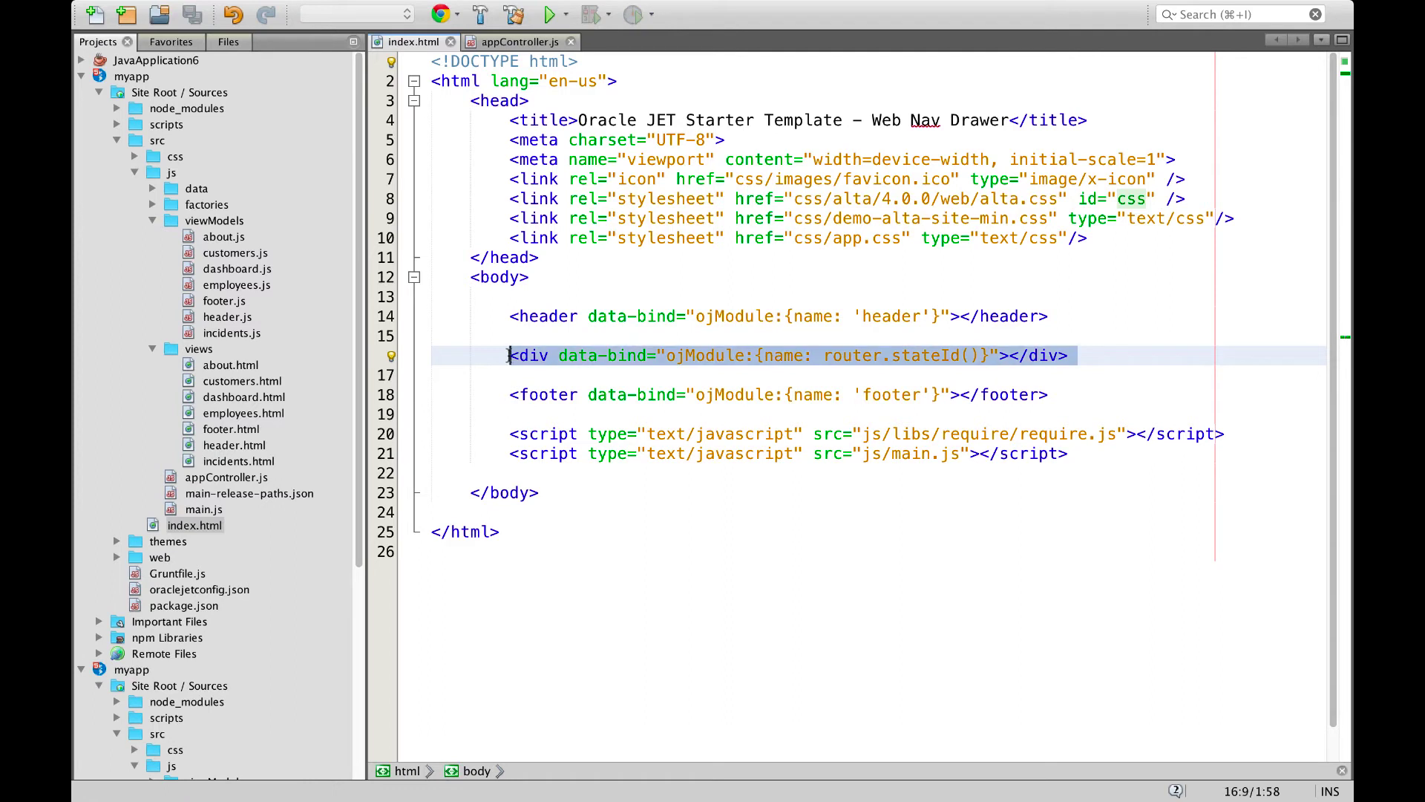